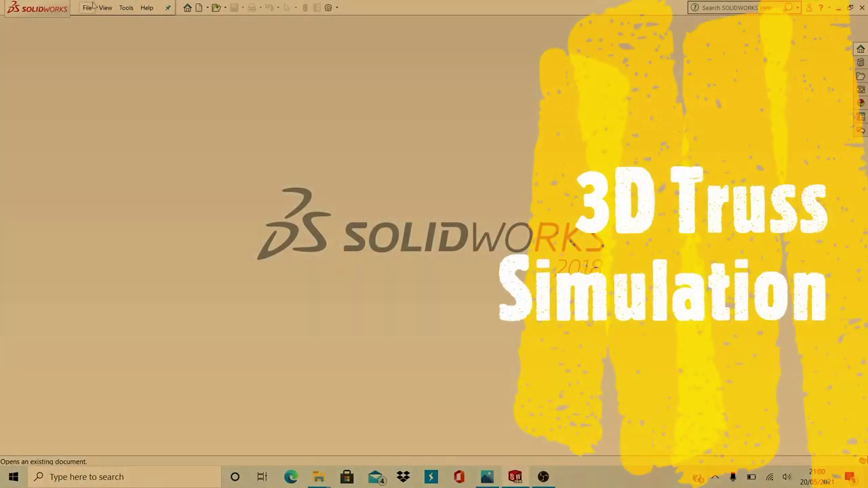
Open the recent part 'trust design_spaghetti bridge' and tilt the truss to inspect it
left_click(87, 7)
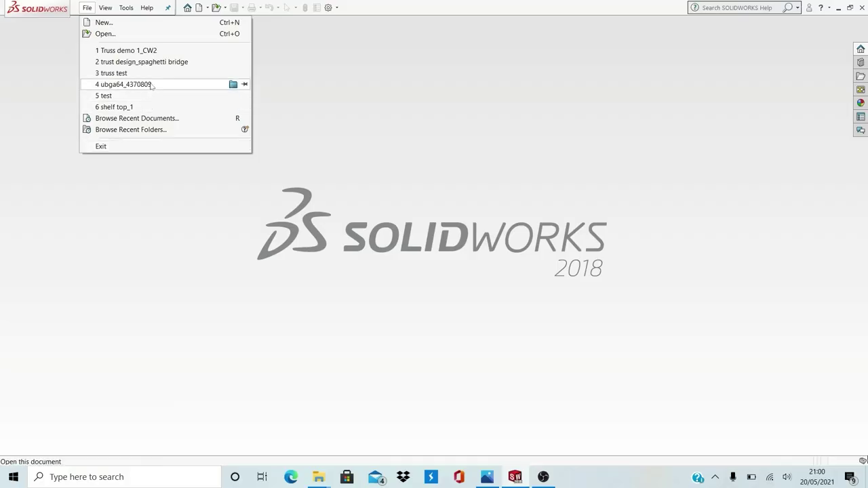
mouse_move(143, 62)
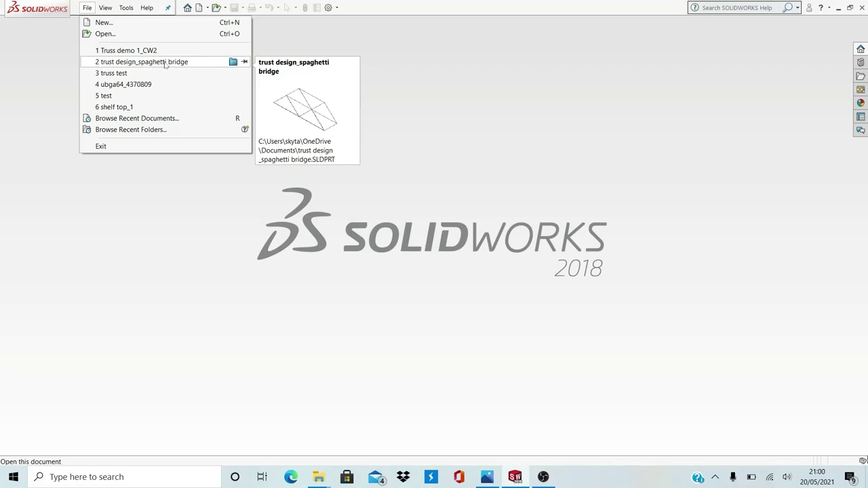
left_click(165, 62)
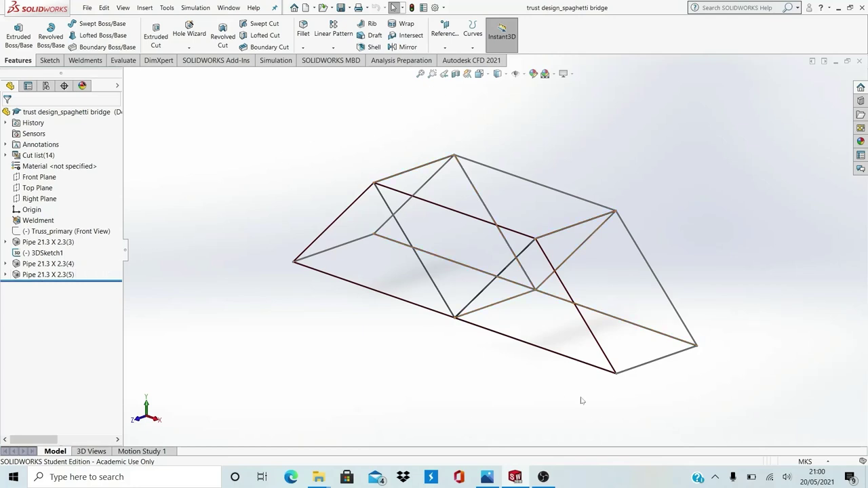
key("Up")
key("Up")
key("Up")
key("Up")
key("Up")
key("Up")
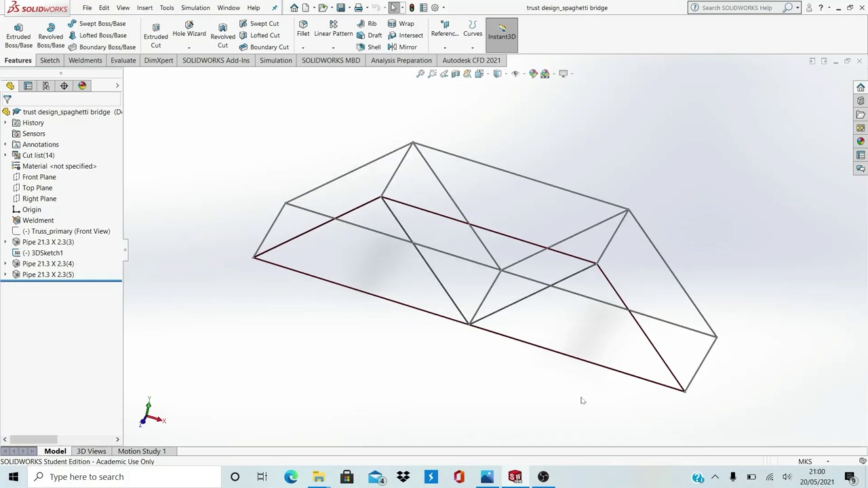
key("Up")
key("Up")
key("Up")
key("Up")
key("Up")
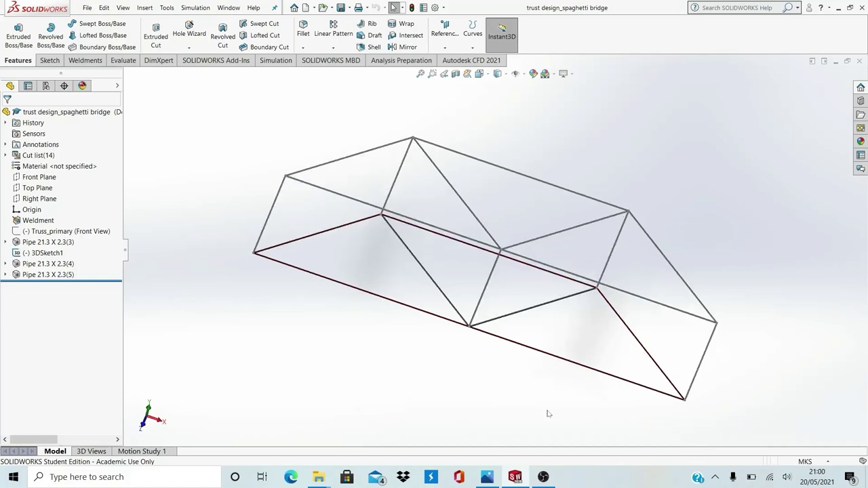
key("Up")
key("Up")
key("Up")
key("Up")
key("Up")
key("Up")
key("Up")
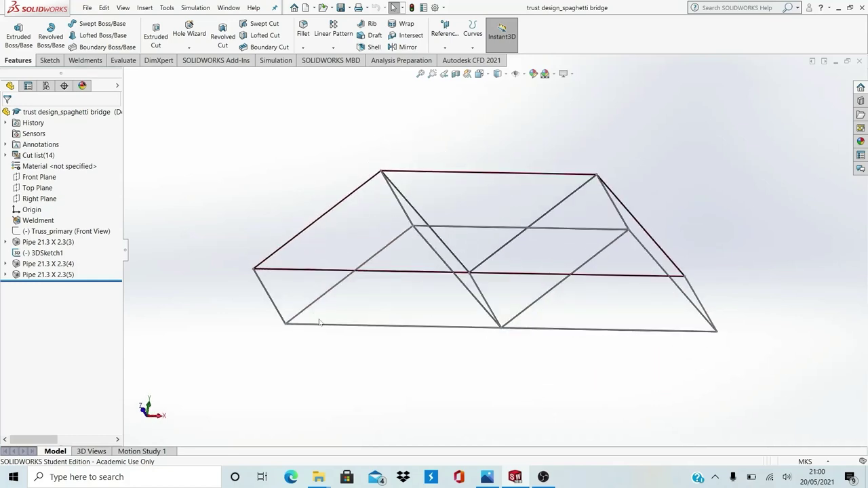
Start a new Static study from the Simulation tab and name it 3D Truss_demo
left_click(276, 60)
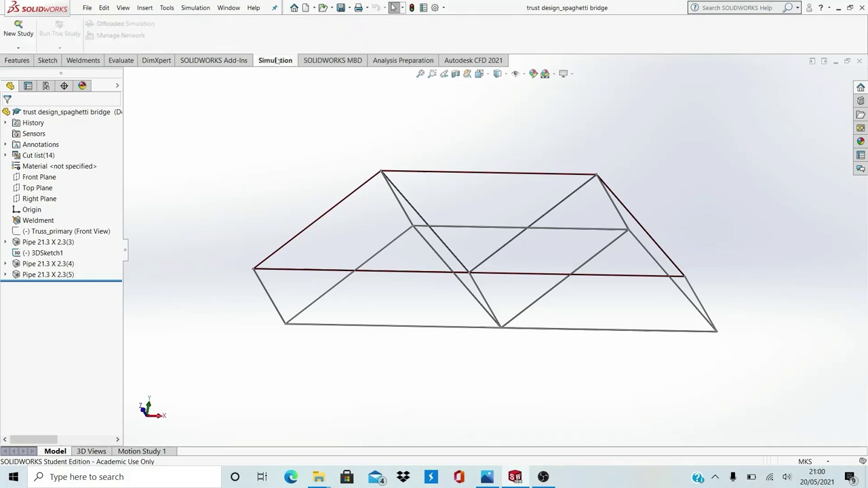
left_click(18, 48)
left_click(23, 59)
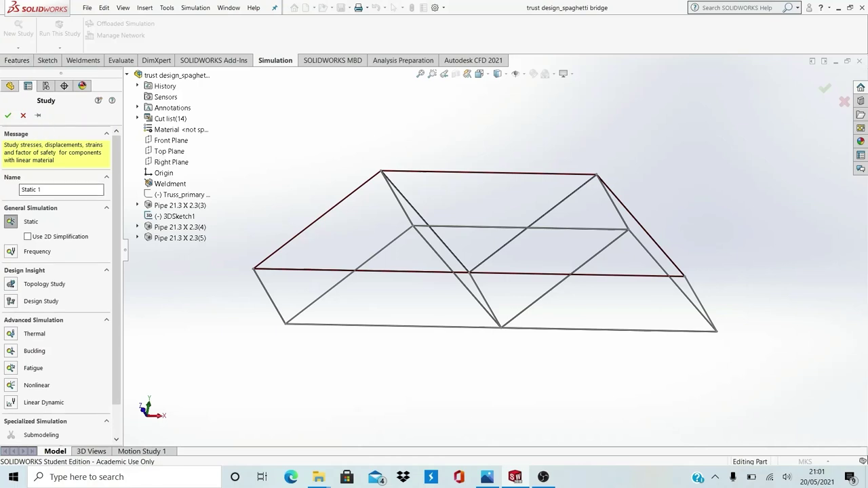
left_click(56, 190)
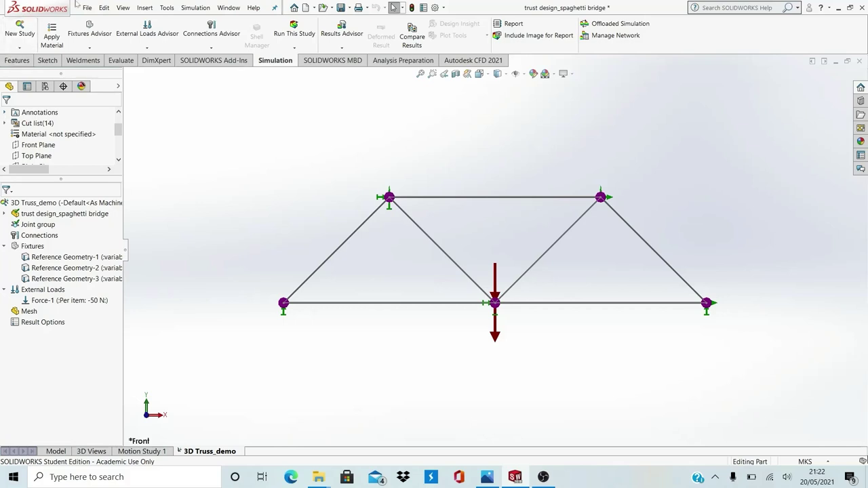
Run the 3D Truss_demo study to mesh and solve the truss
left_click(294, 28)
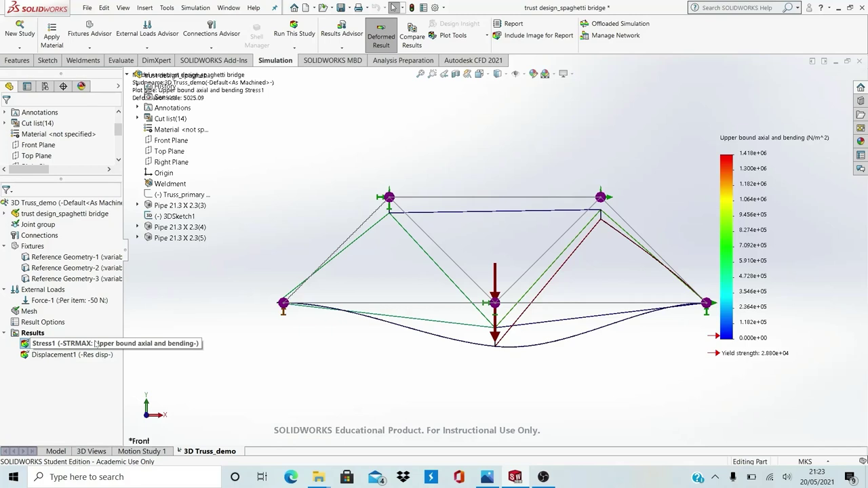
right_click(96, 344)
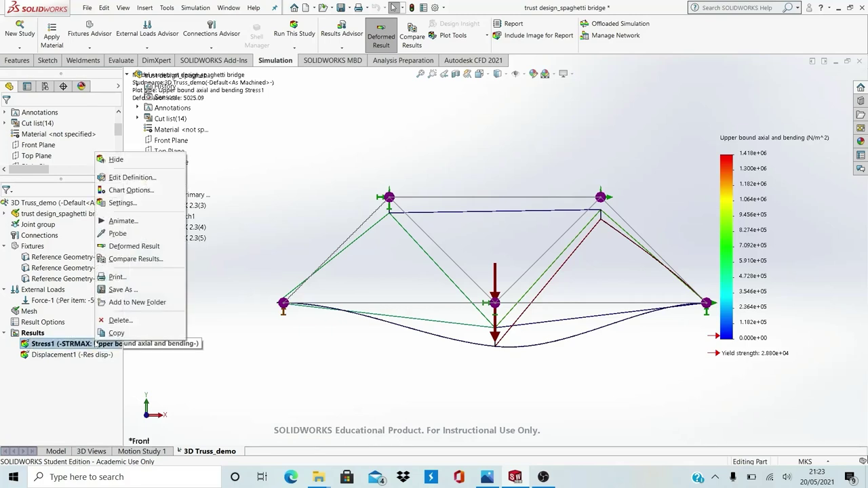
left_click(116, 222)
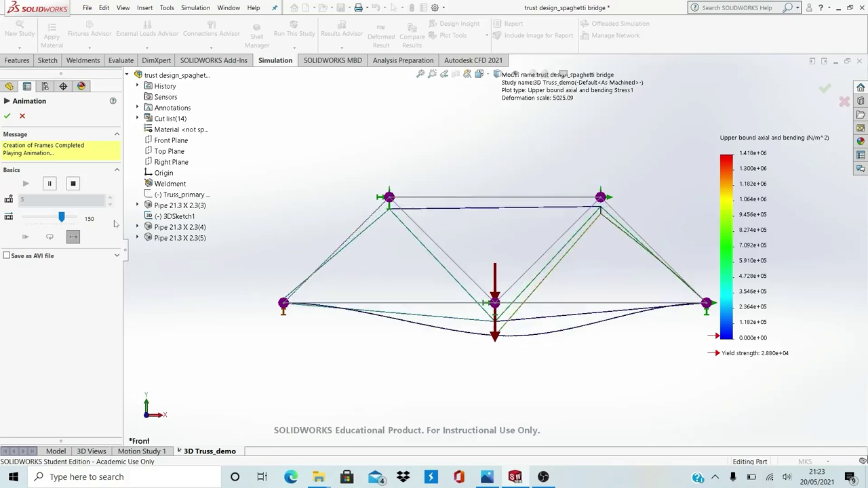
left_click_drag(61, 217, 57, 219)
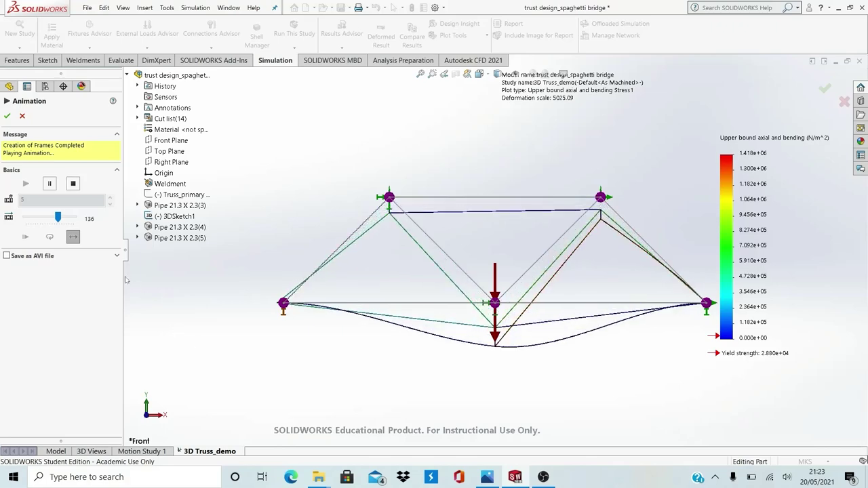
left_click(50, 222)
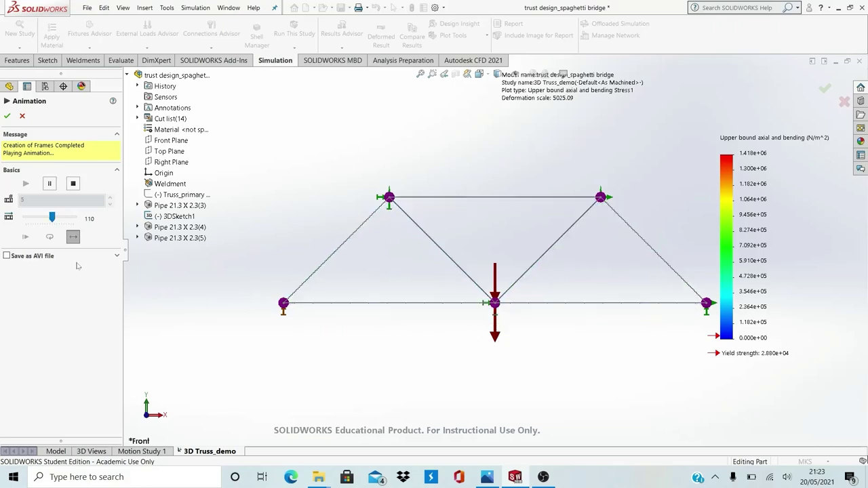
left_click(8, 116)
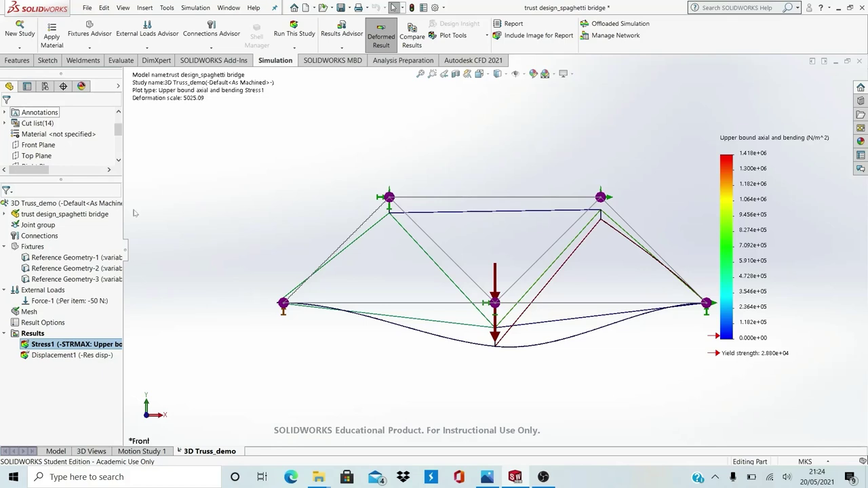
Show the Displacement1 URES plot in mm and open the Results Advisor dropdown
right_click(49, 358)
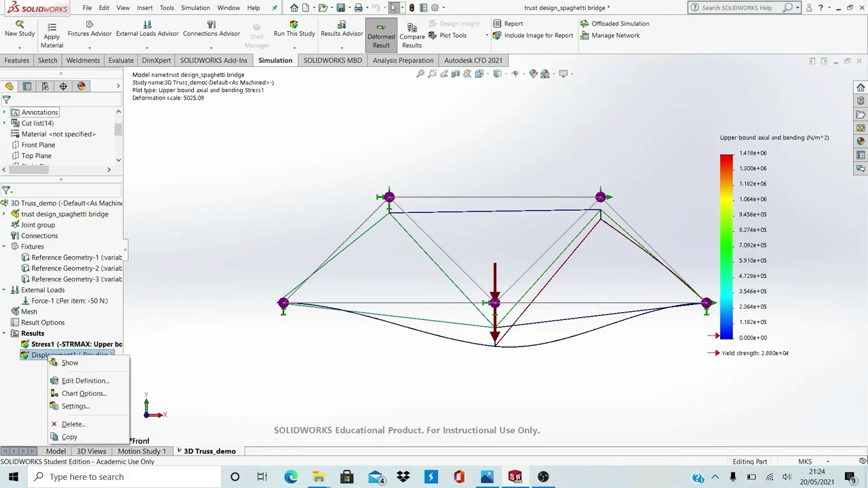
left_click(70, 363)
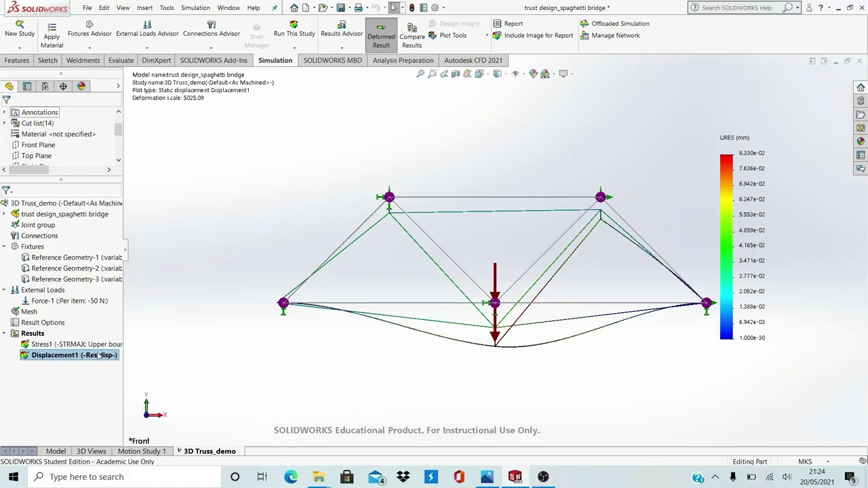
left_click(347, 48)
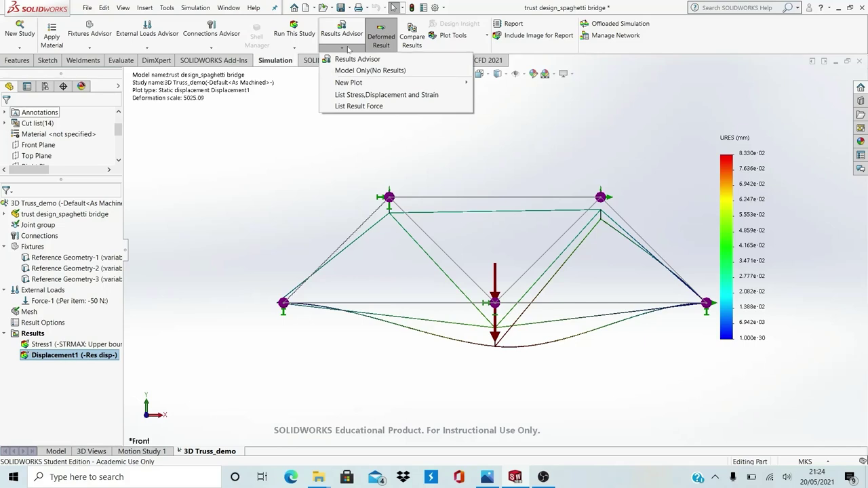
mouse_move(348, 83)
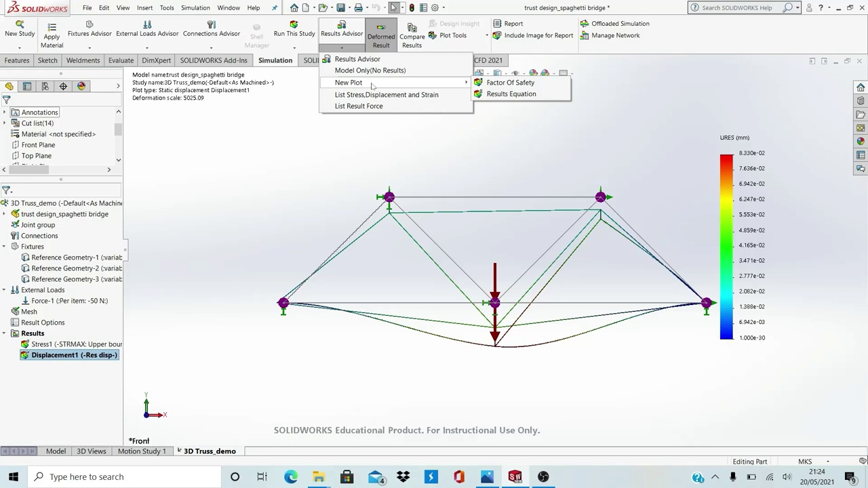
Start listing reaction forces and pick the lower-left and lower-right joints
left_click(369, 106)
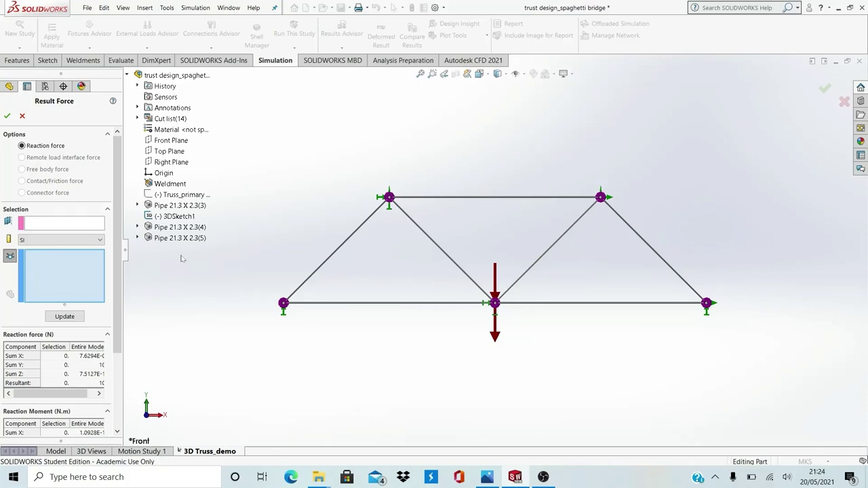
left_click(284, 304)
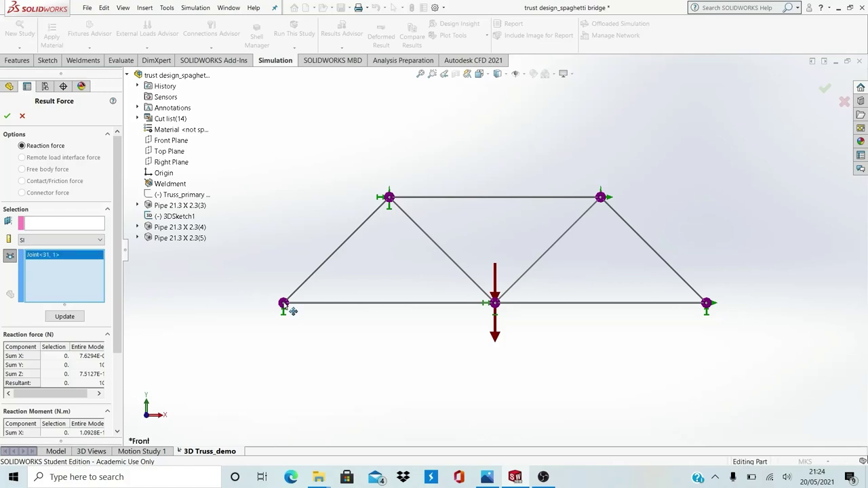
left_click(707, 305)
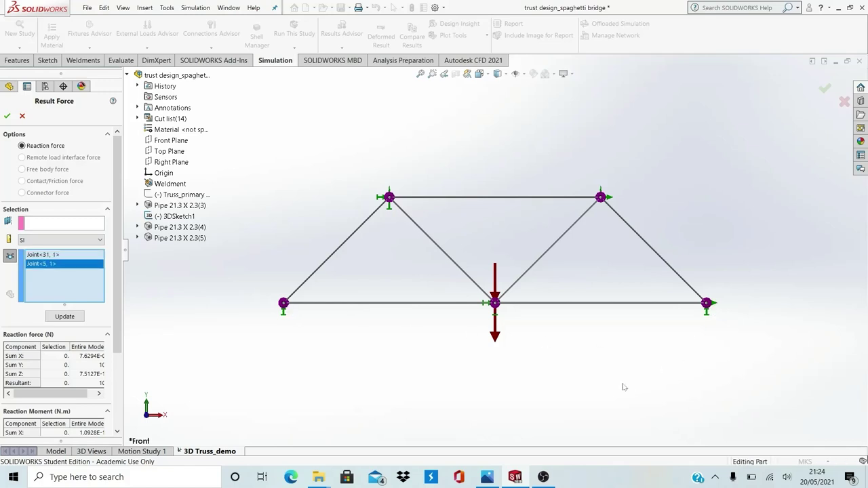
key("Down")
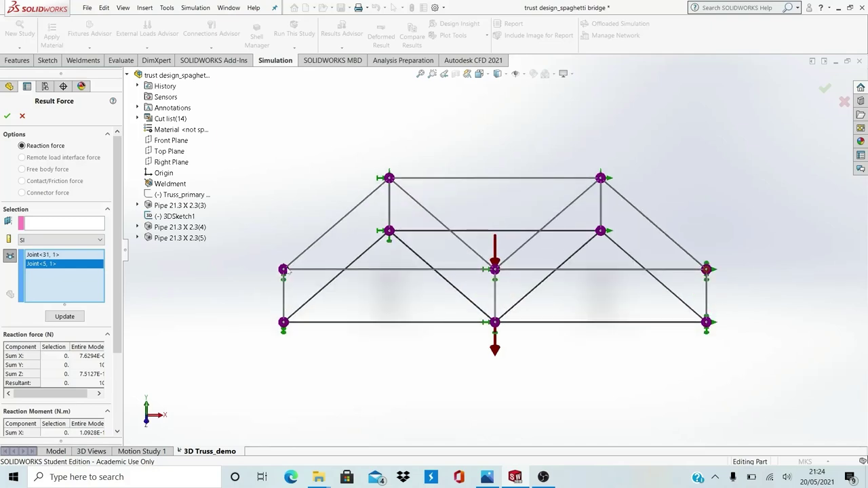
Adjust the joint selection so joints 31 and 5 join the reaction-force set
left_click(289, 273)
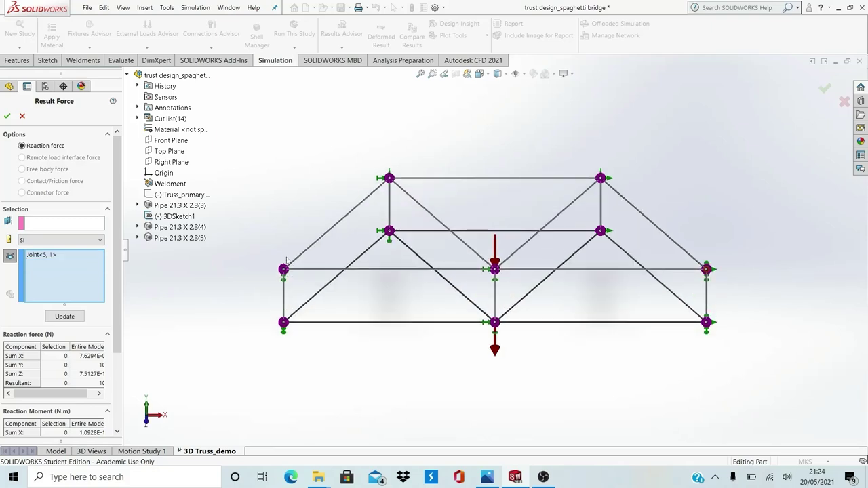
left_click(284, 271)
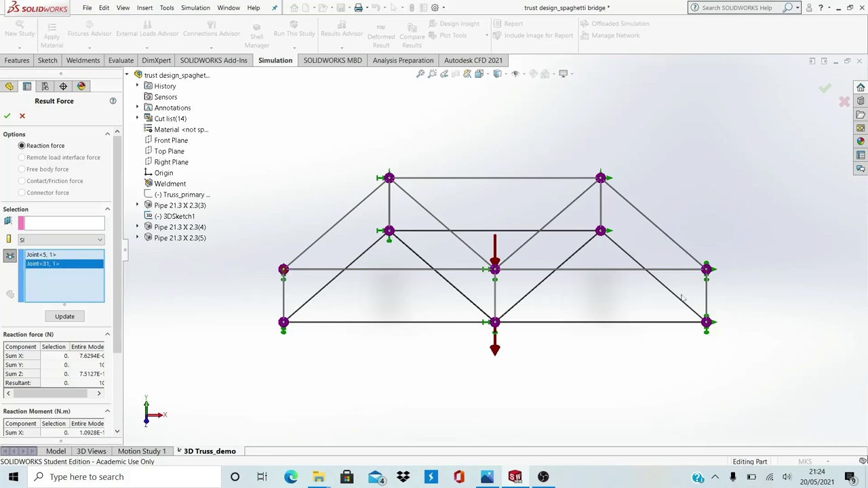
left_click(708, 270)
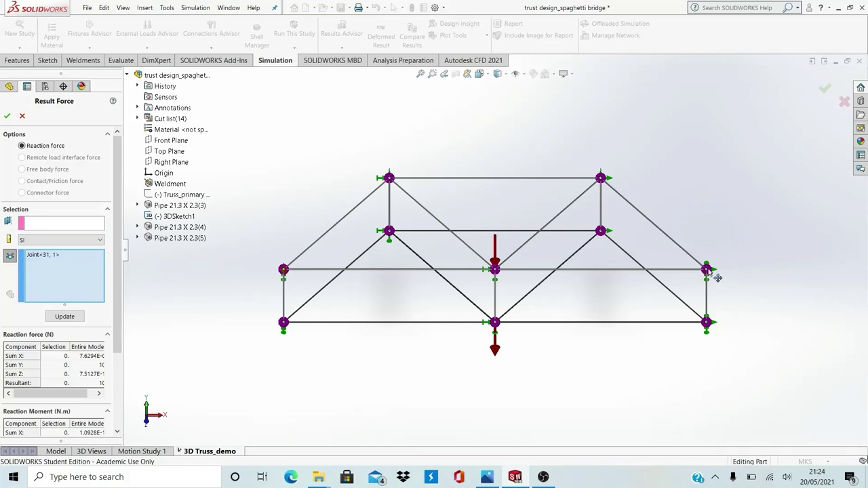
left_click(709, 323)
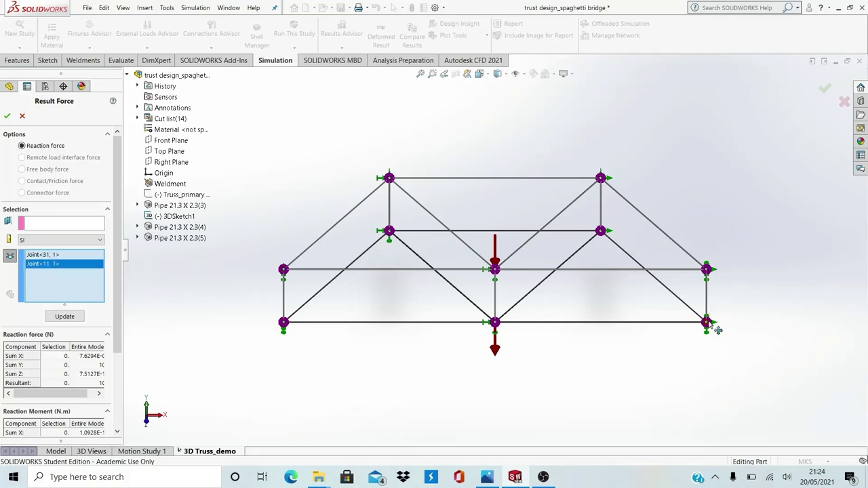
left_click(284, 323)
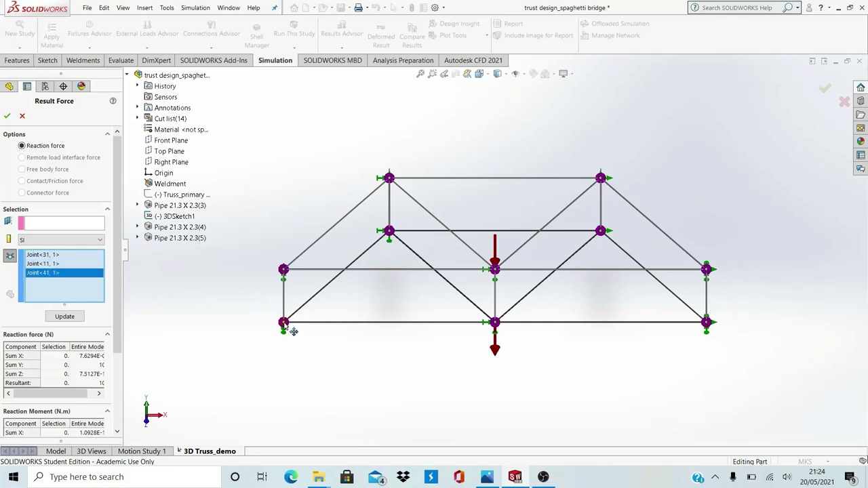
left_click(285, 270)
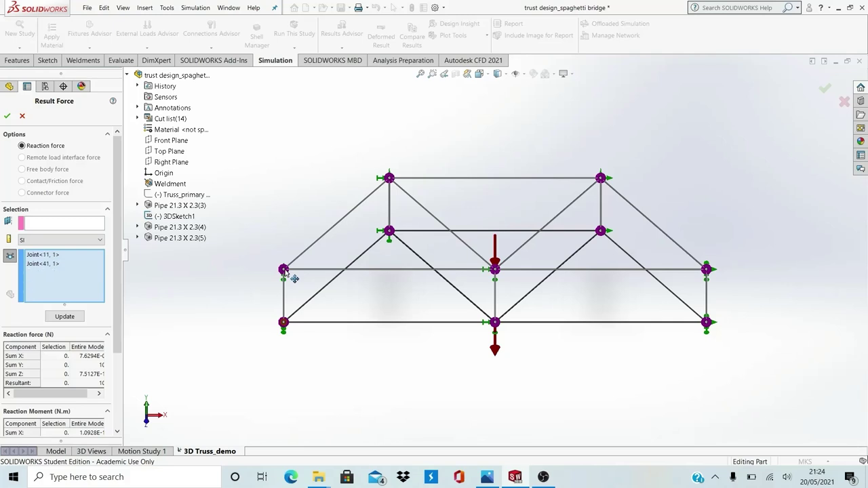
left_click(285, 270)
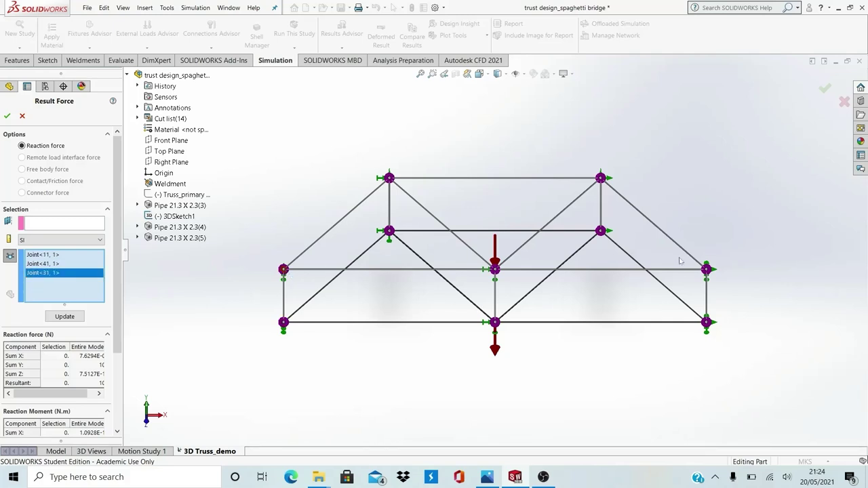
left_click(708, 270)
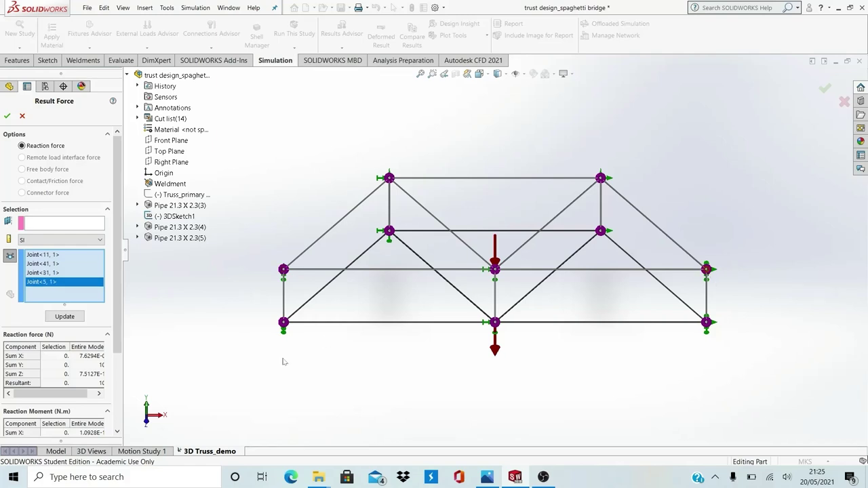
left_click(72, 225)
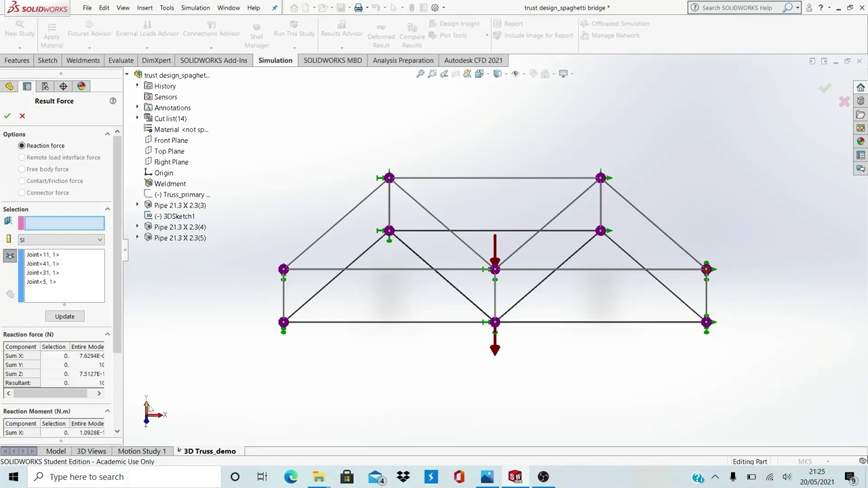
Inspect the truss in Top and Right views, finishing square-on in Front view
left_click(148, 408)
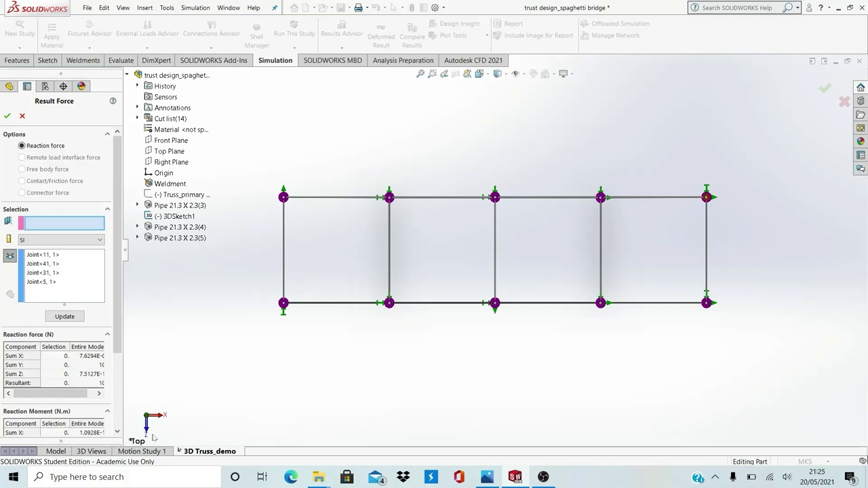
left_click(146, 430)
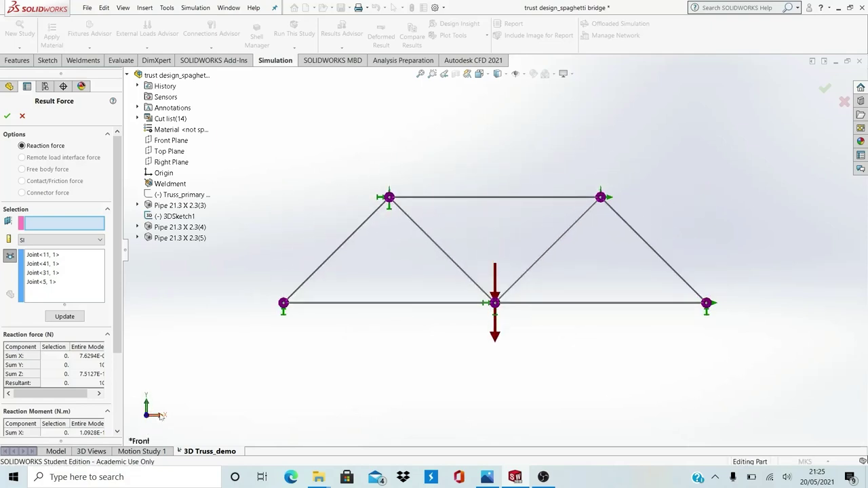
left_click(147, 406)
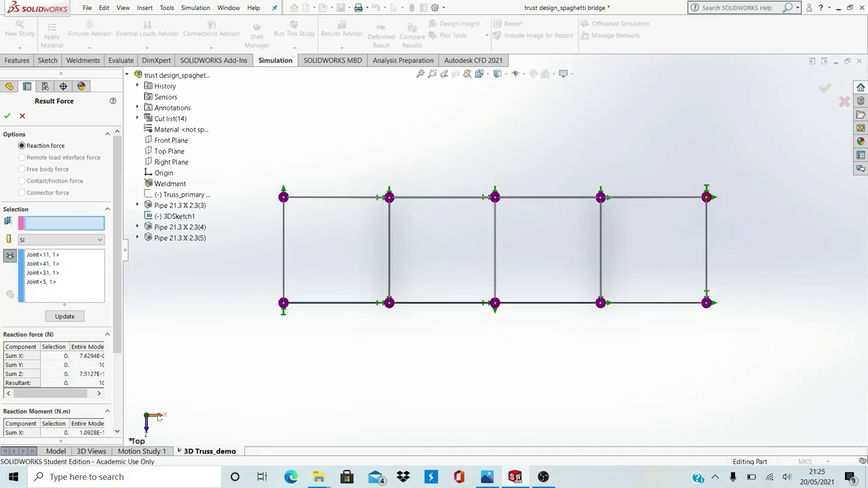
left_click(158, 417)
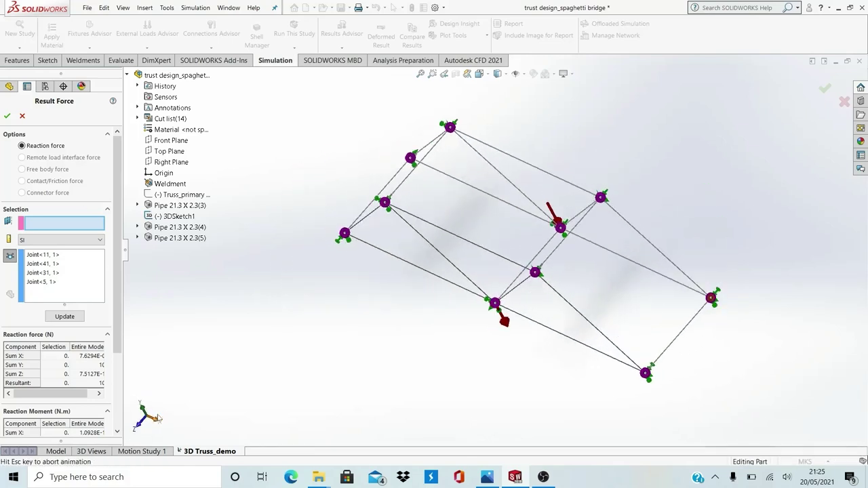
left_click(134, 419)
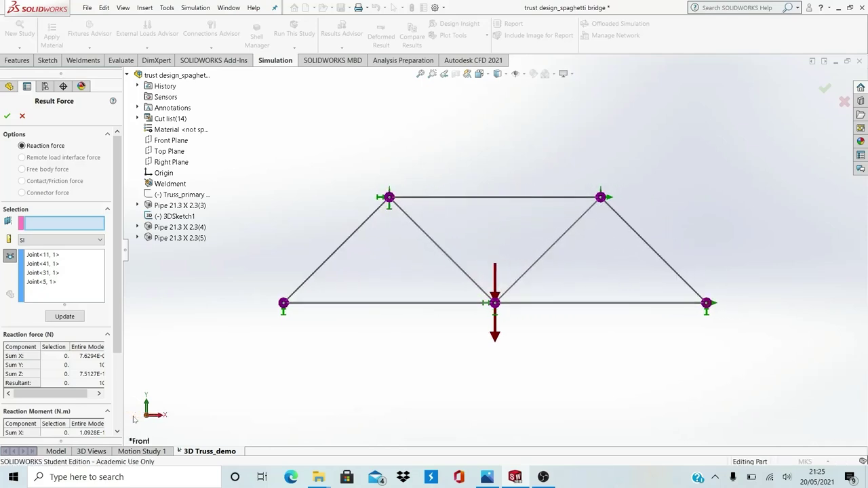
List reactions at joints 31 and 5 relative to Front Plane, placing each callout below its joint
left_click(171, 140)
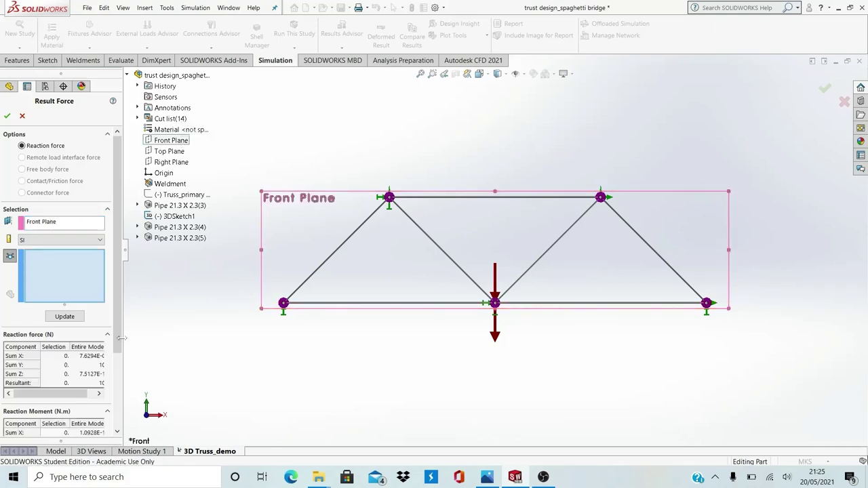
left_click(288, 305)
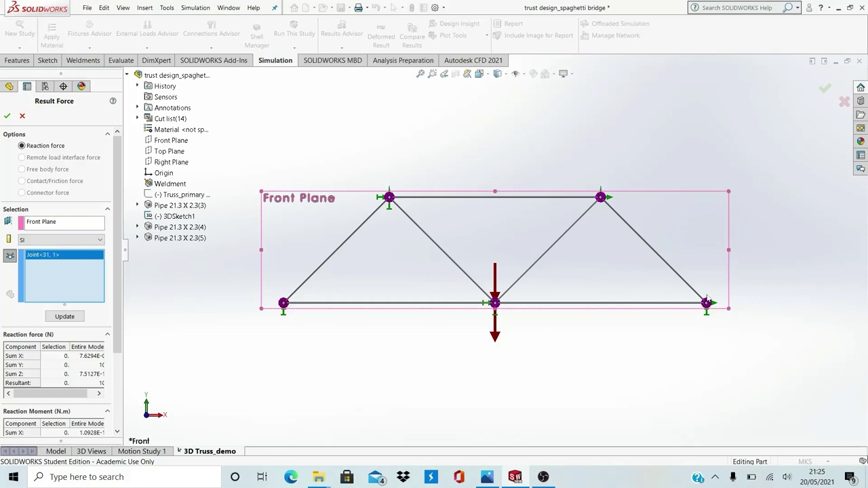
left_click(709, 307)
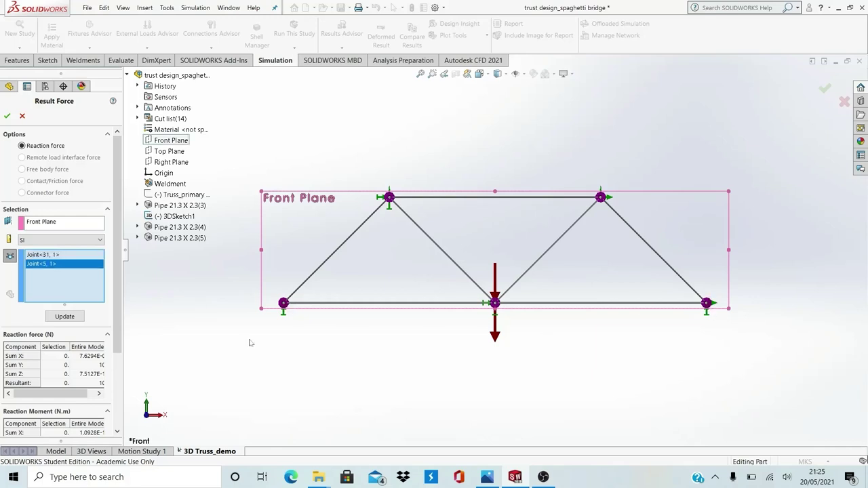
left_click(65, 317)
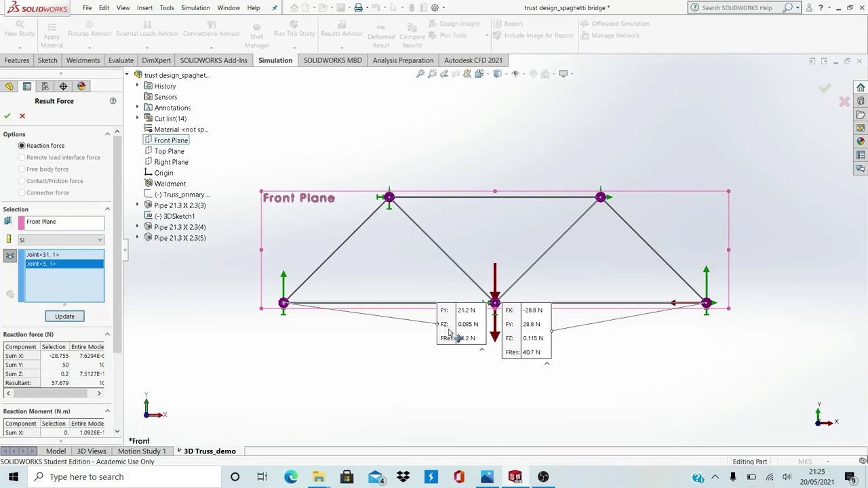
mouse_move(448, 333)
left_mouse_down()
mouse_move(267, 365)
mouse_move(272, 370)
left_mouse_up()
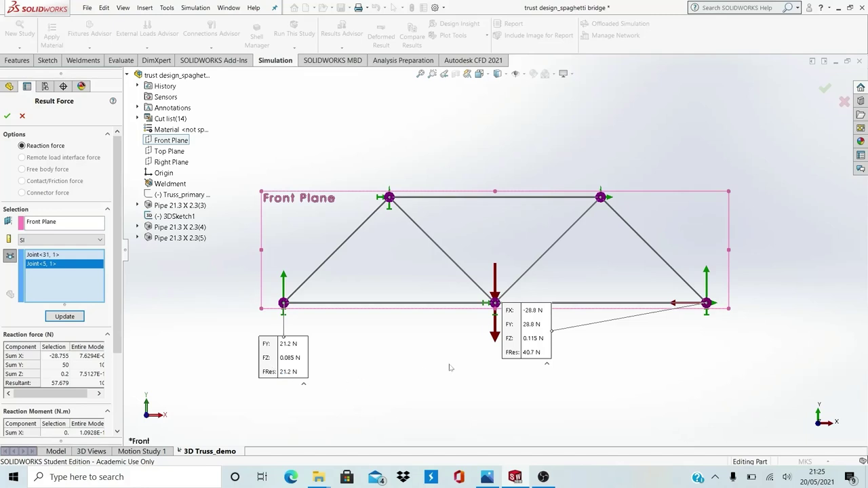
mouse_move(533, 365)
left_mouse_down()
mouse_move(691, 406)
mouse_move(716, 401)
left_mouse_up()
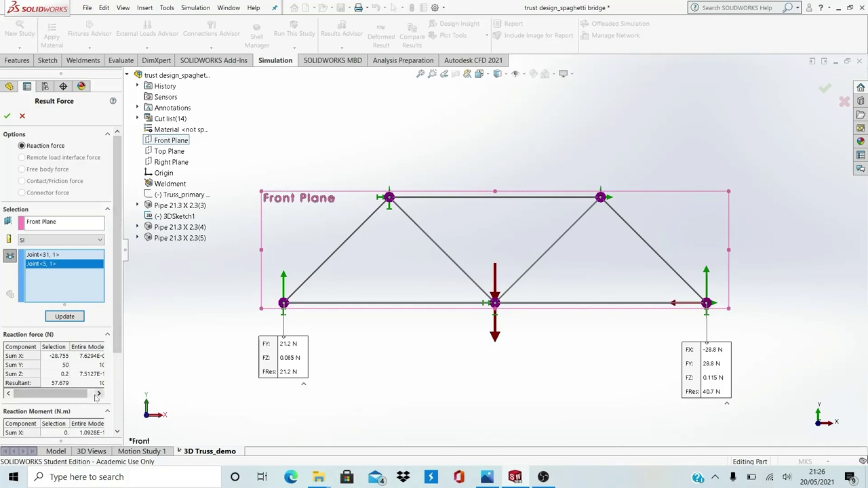
Scroll the reaction table, turn the truss to an oblique view, and close Result Force
left_click(97, 396)
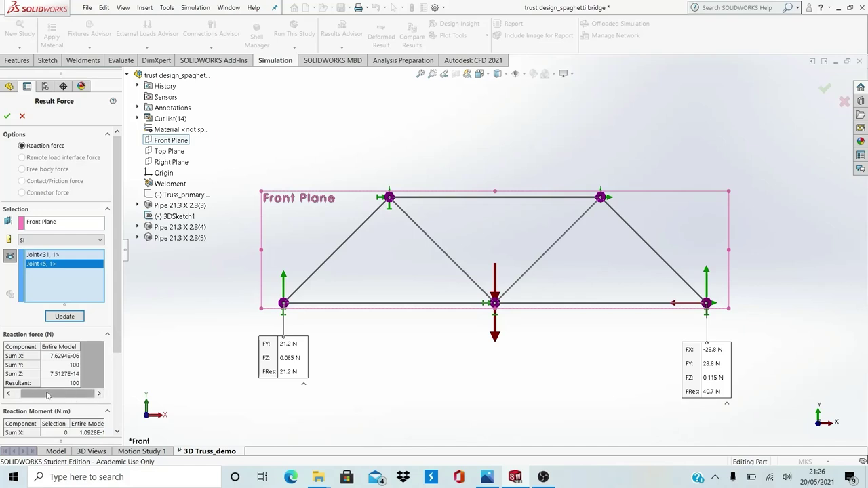
key("Up")
key("Up")
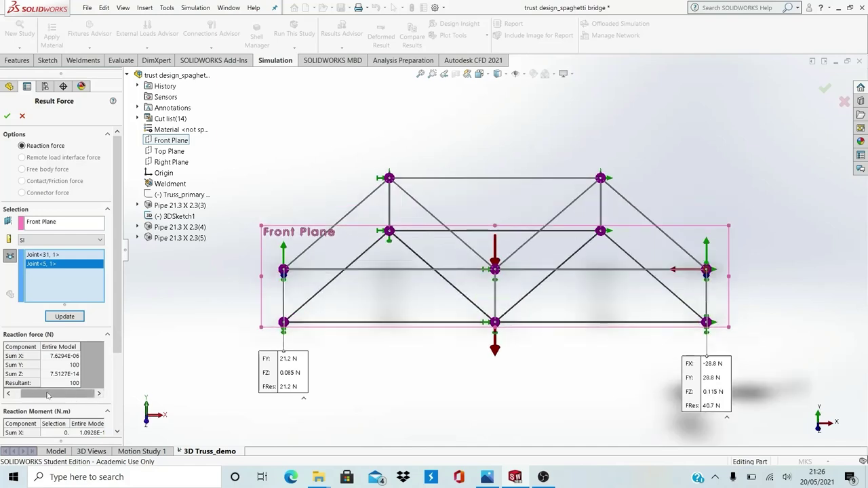
key("Up")
key("Up")
key("Right")
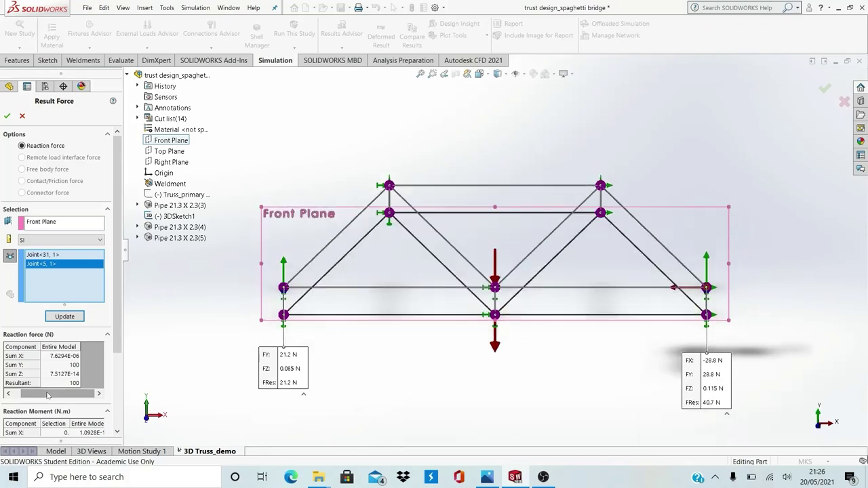
key("Right")
key("Right")
key("Right")
key("Up")
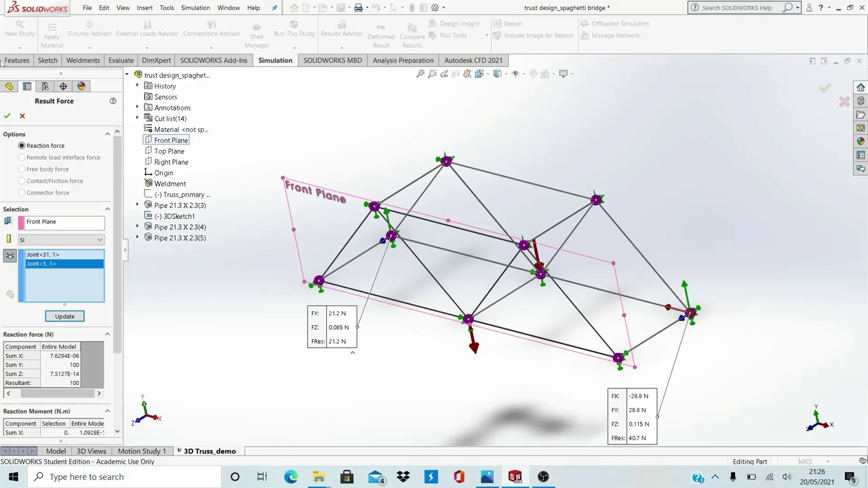
left_click(7, 116)
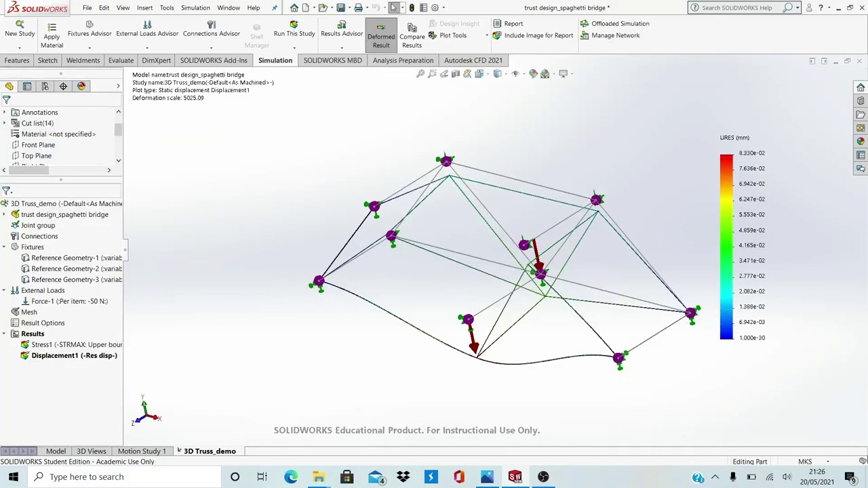
right_click(101, 359)
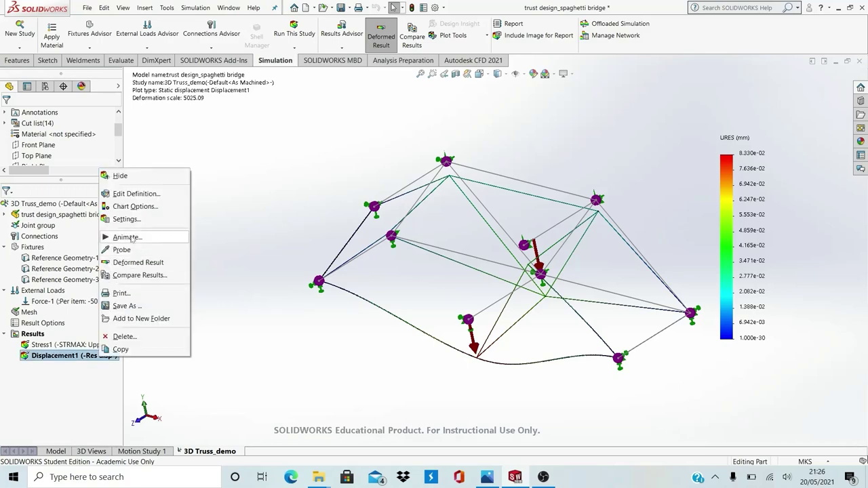
left_click(132, 237)
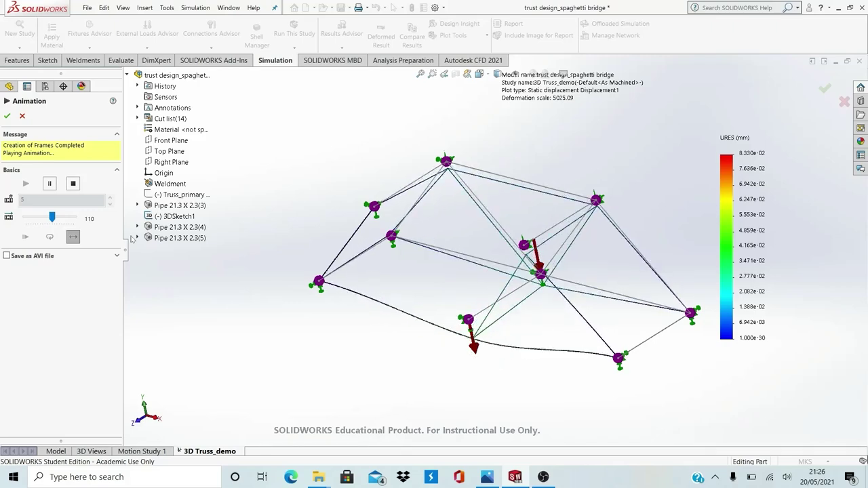
left_click(43, 217)
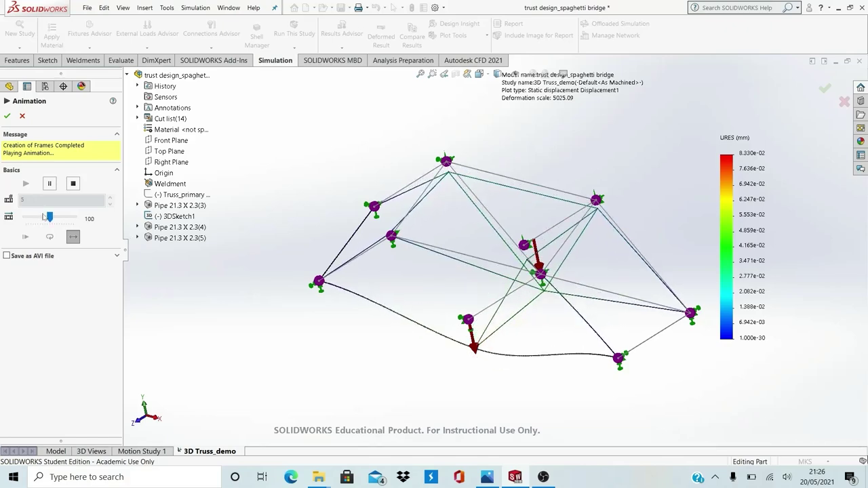
left_click_drag(46, 217, 38, 217)
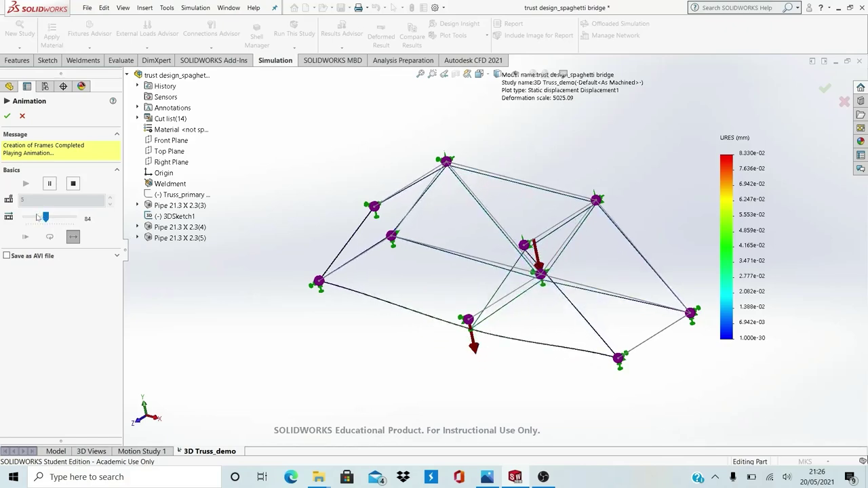
left_click(37, 217)
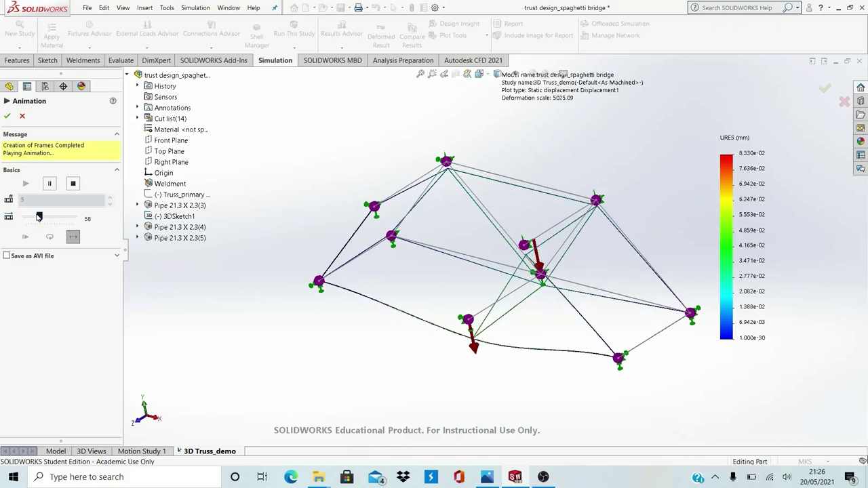
left_click_drag(38, 216, 37, 216)
left_click(8, 118)
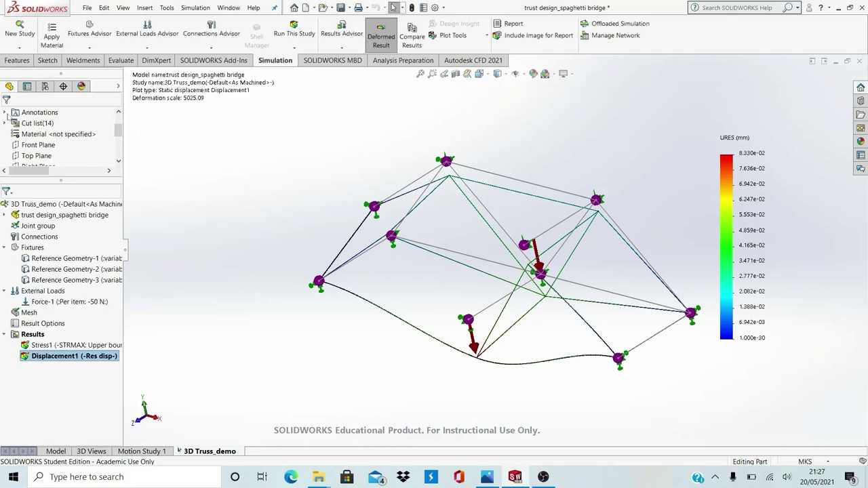